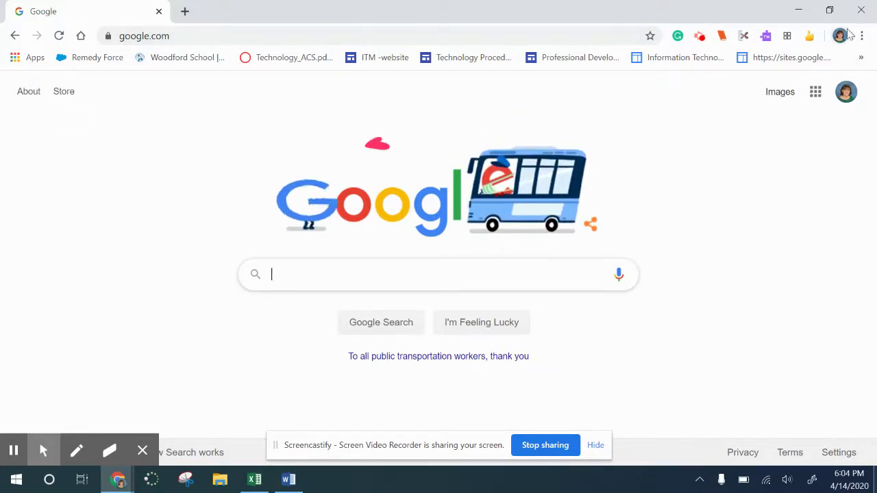
Launch Google Calendar from the Google apps grid on google.com
click(847, 92)
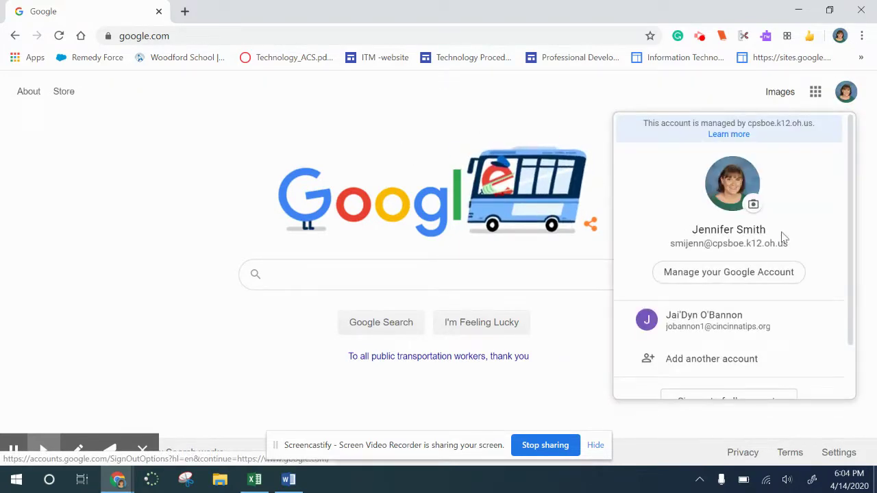
click(710, 102)
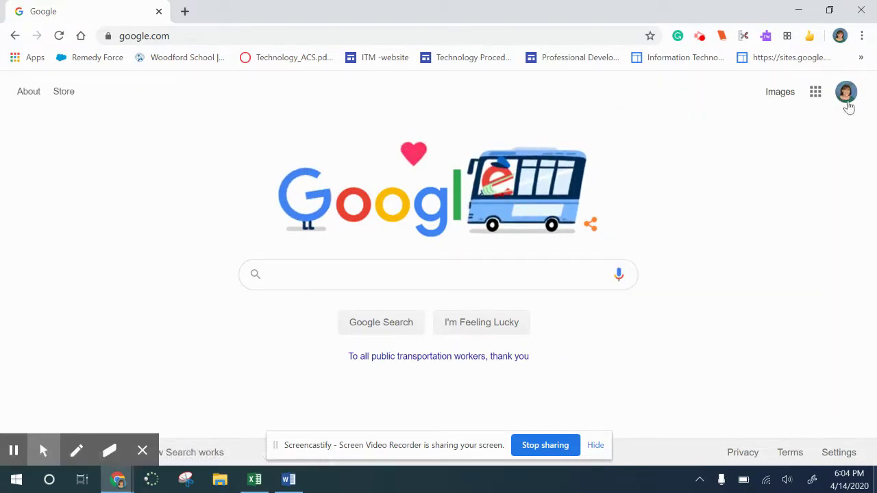
click(814, 92)
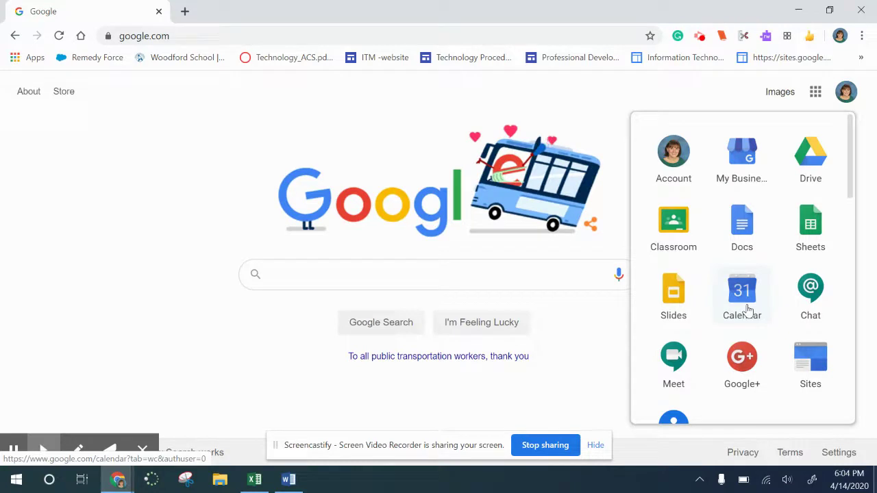
click(747, 310)
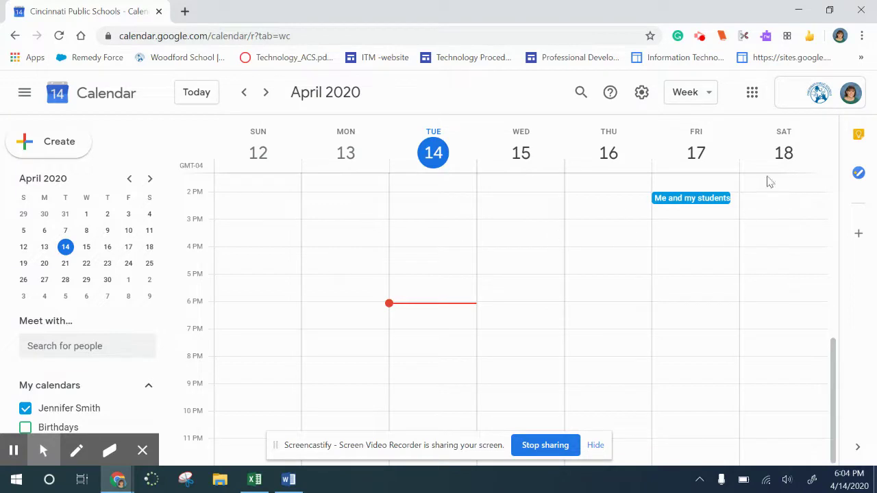
Switch the calendar to Day view, then back to Week view
click(709, 94)
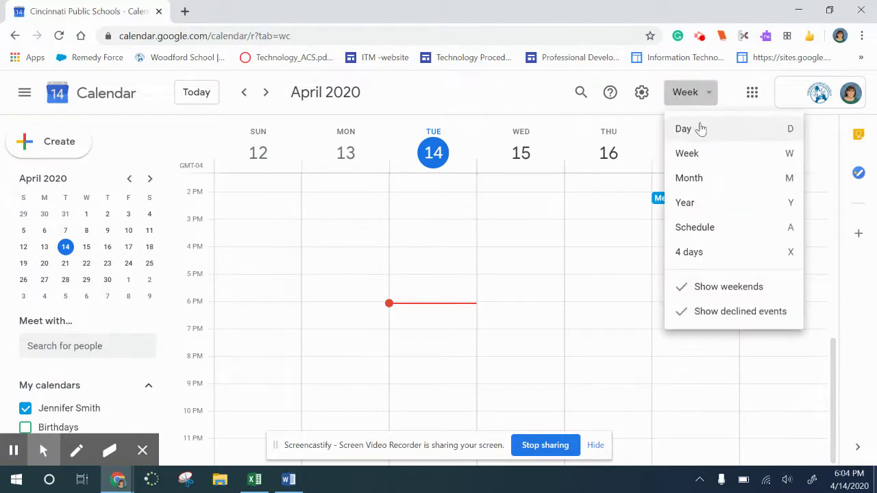
click(698, 129)
click(700, 94)
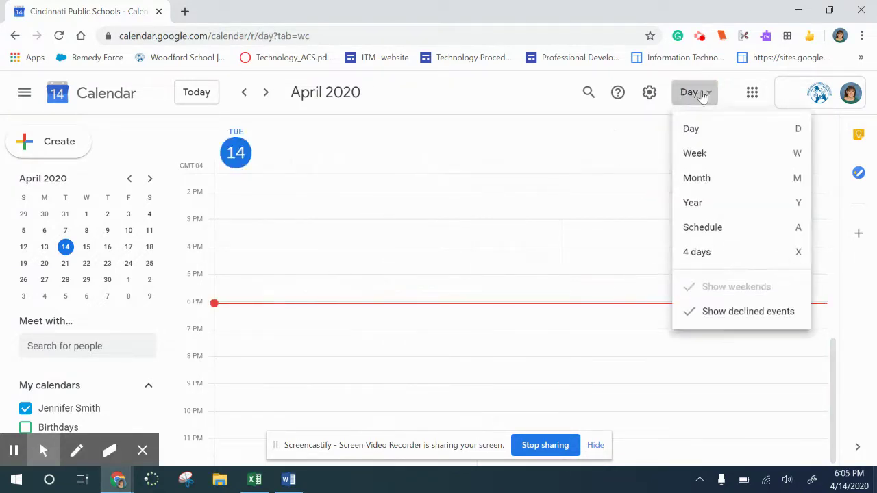
click(694, 153)
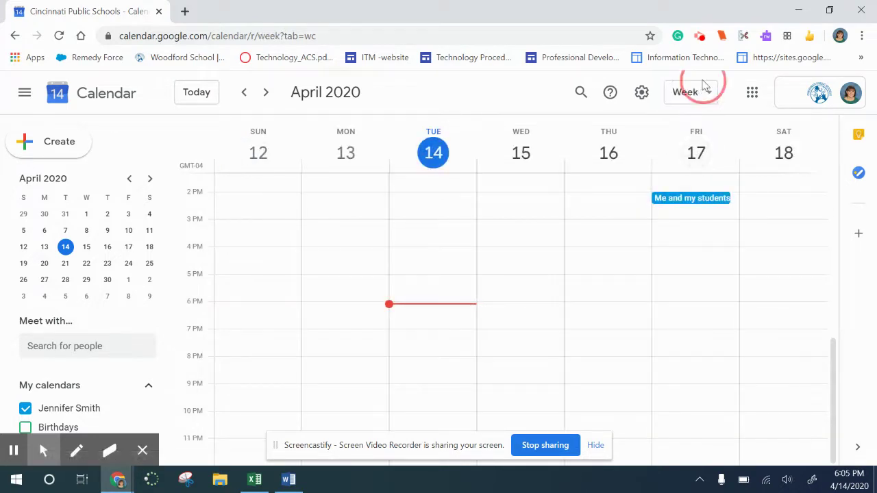
click(700, 95)
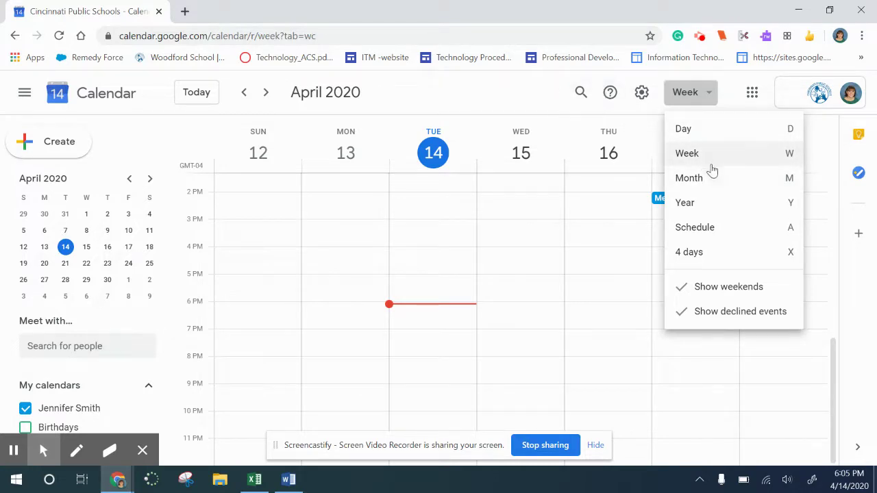
click(498, 89)
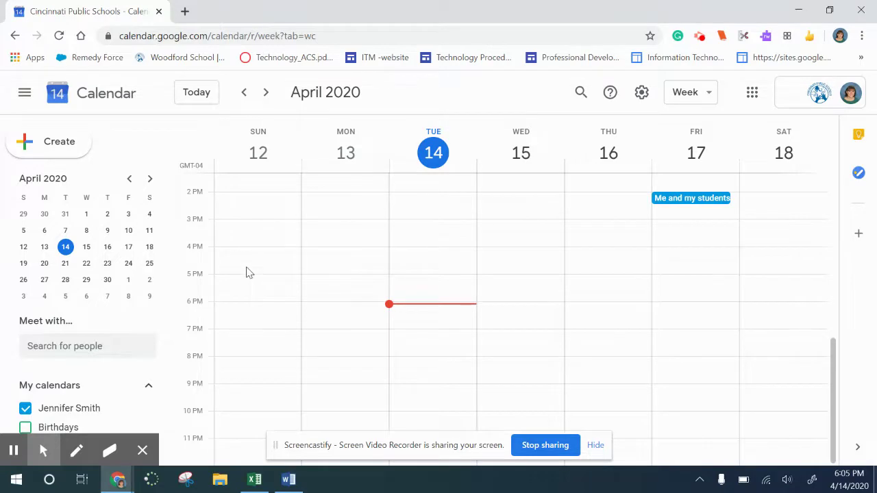
Start a new event on Wednesday, April 15 at 12 PM
scroll(246, 273, up, 5)
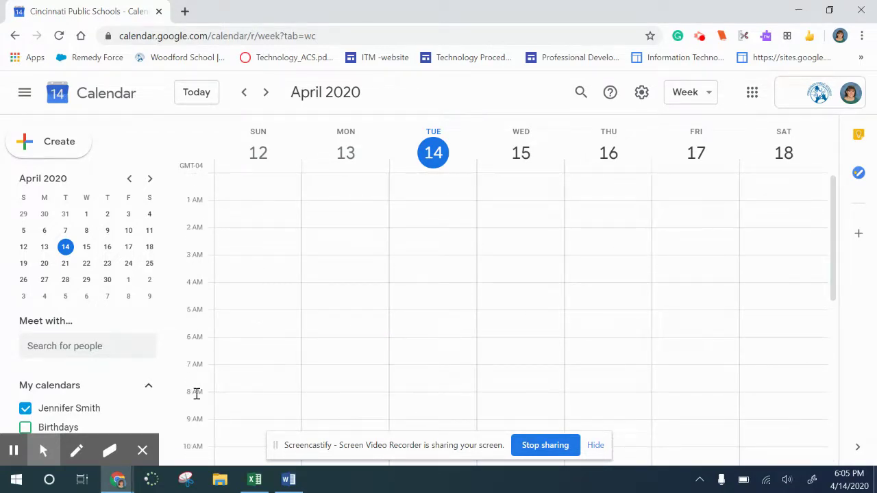
scroll(327, 369, down, 3)
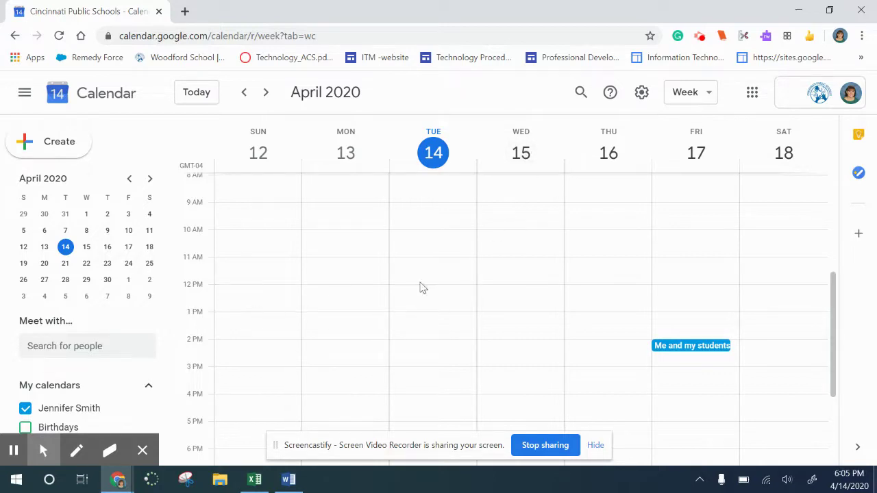
click(521, 295)
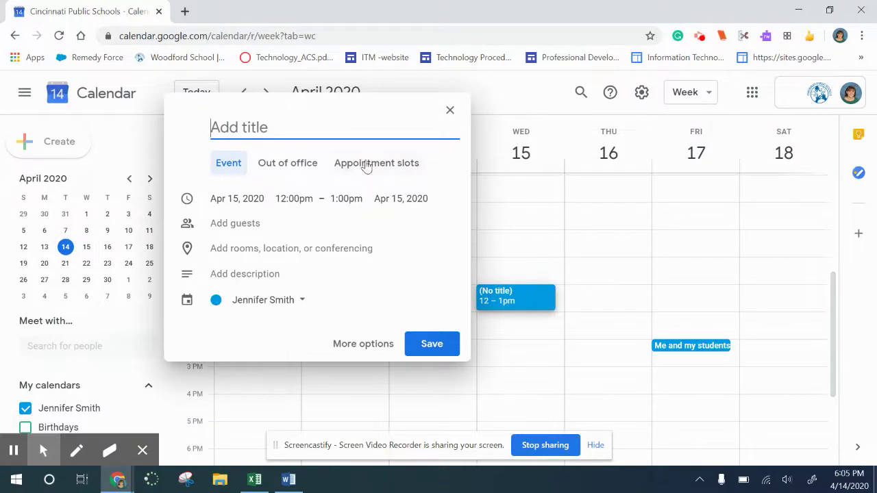
Open the full editor for the new event and title it 'Technology meeting'
click(354, 347)
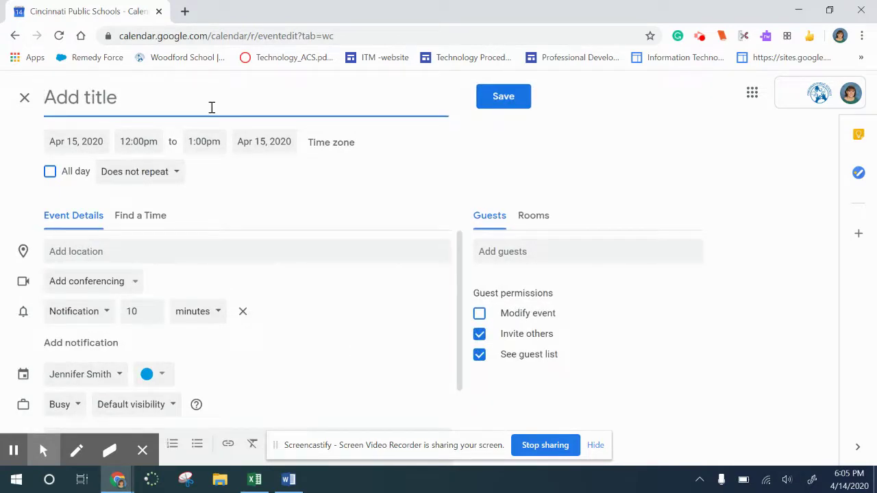
text(Tech)
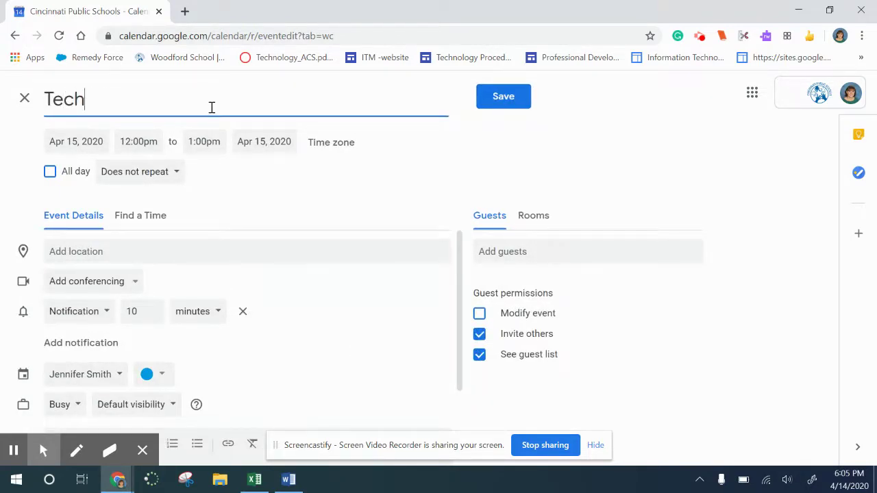
text(nology meeting)
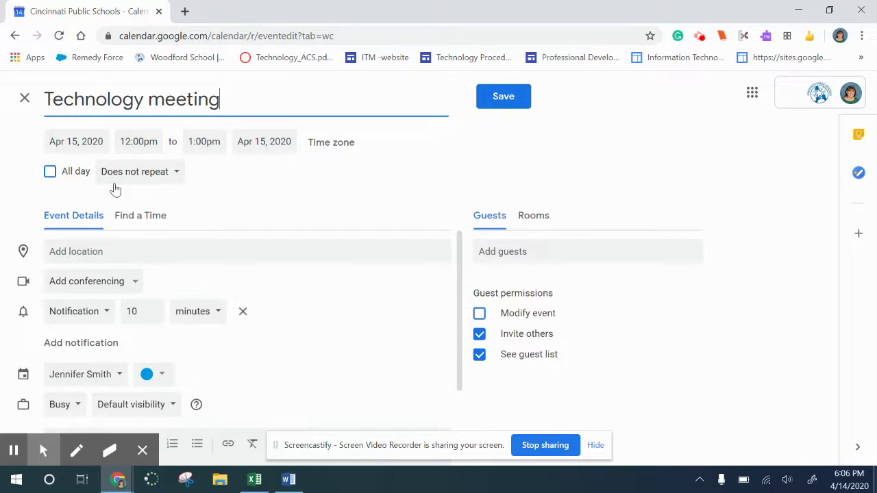
Set a custom recurrence: weekly on Wednesday, ending on May 22, 2020
click(143, 179)
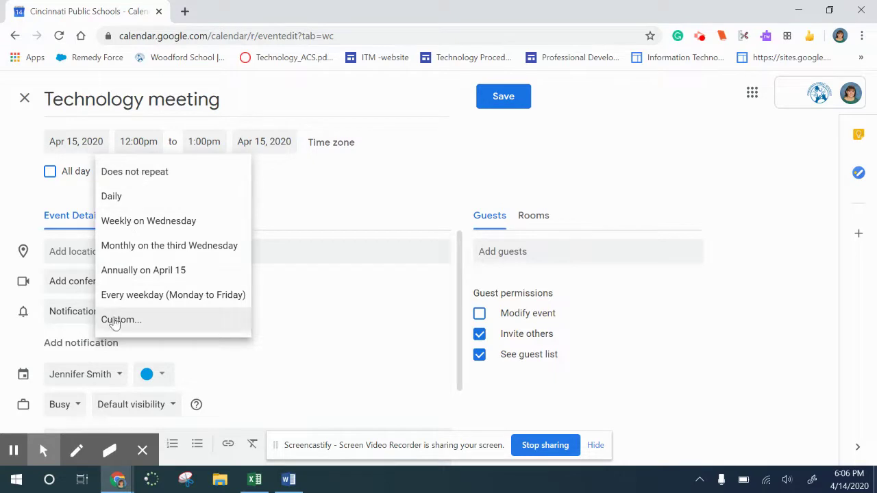
click(115, 320)
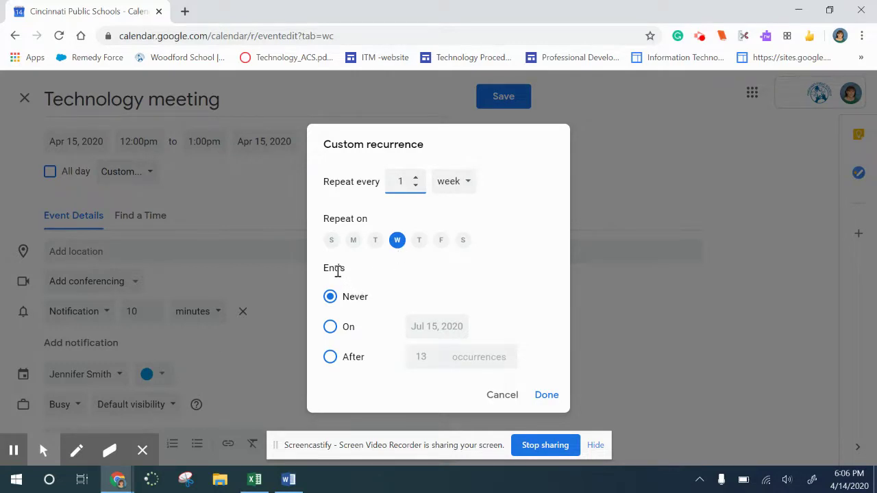
click(331, 326)
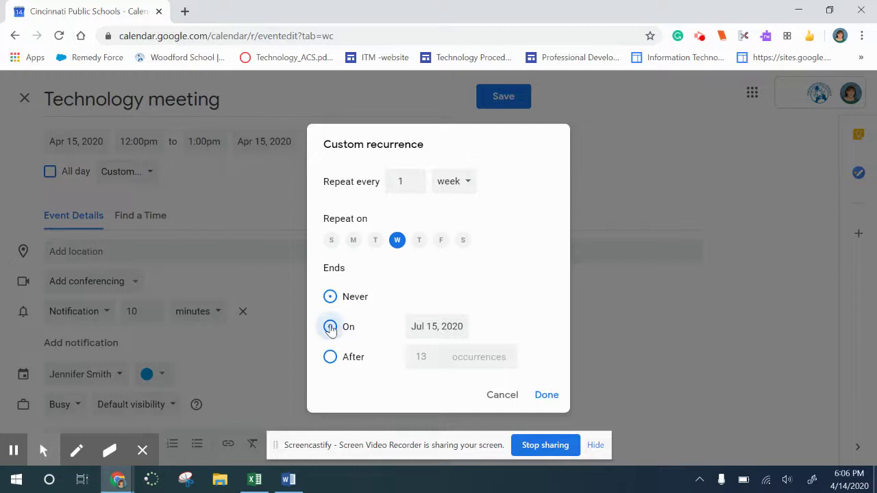
click(436, 326)
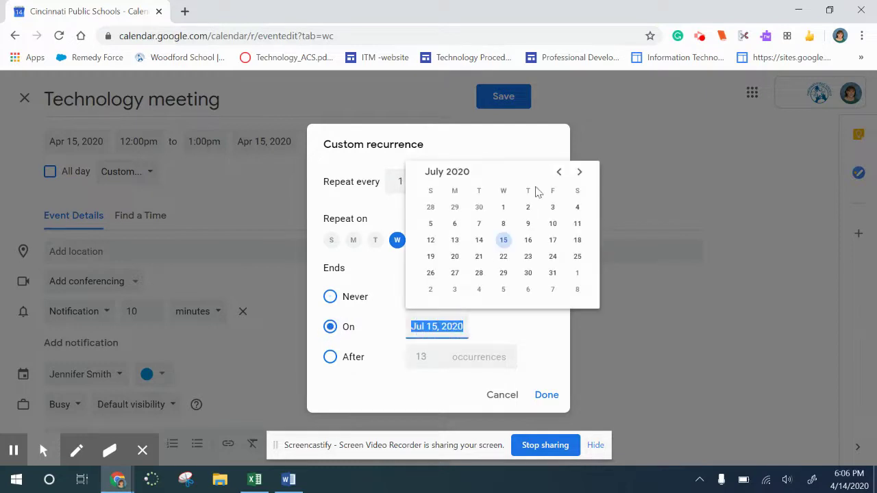
click(558, 172)
click(558, 172)
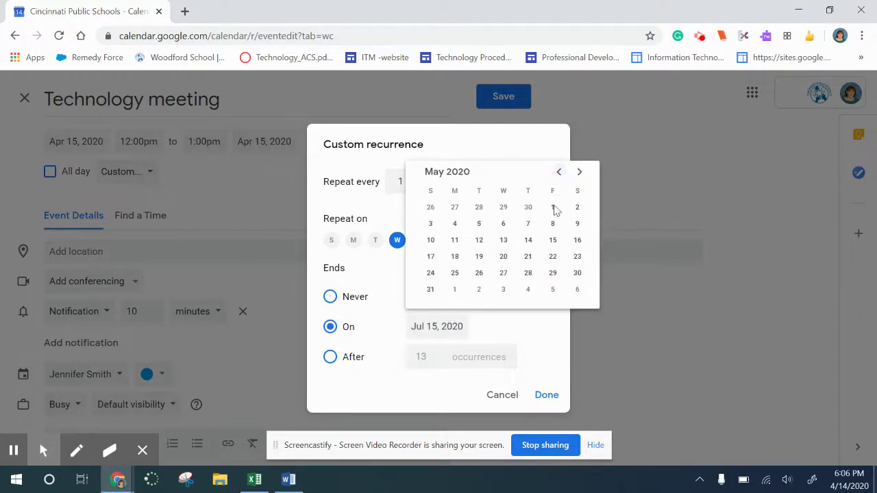
click(552, 257)
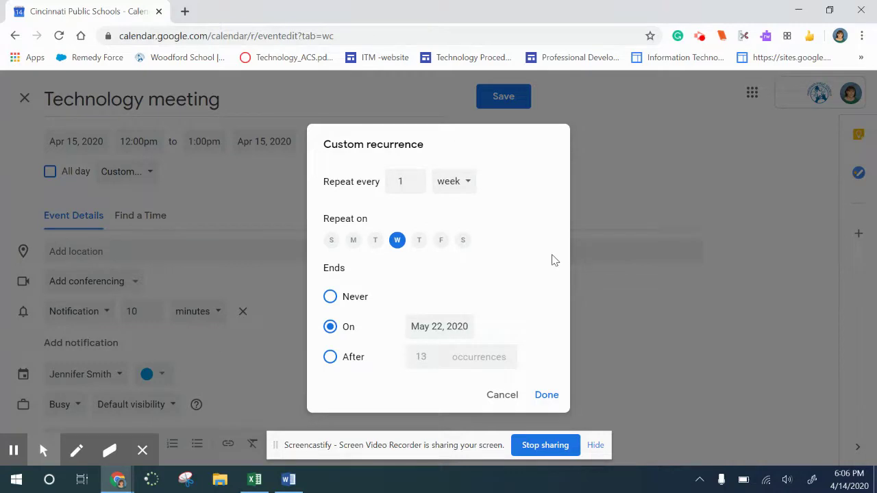
click(543, 397)
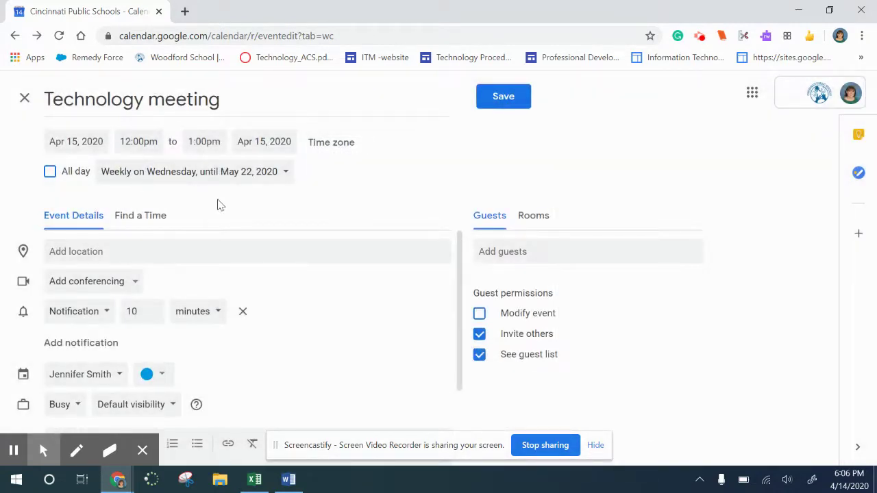
Add Hangouts Meet conferencing and expand its meeting ID and dial-in details
scroll(227, 235, down, 1)
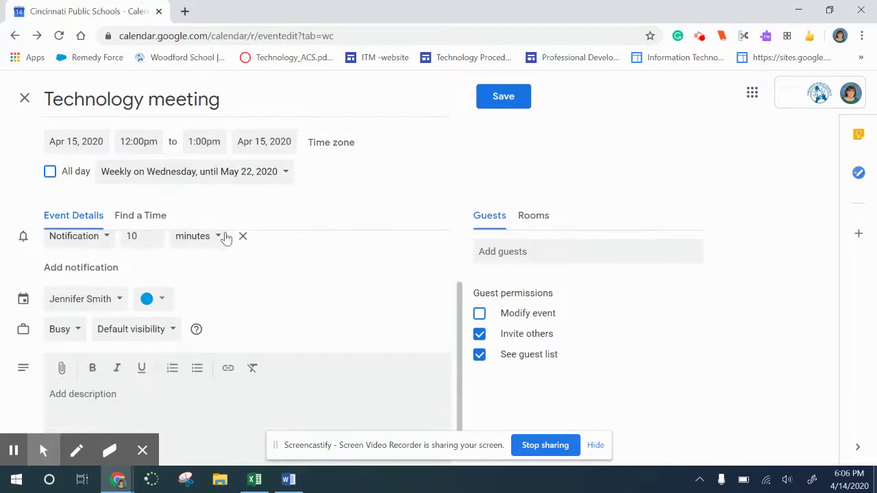
scroll(224, 243, up, 1)
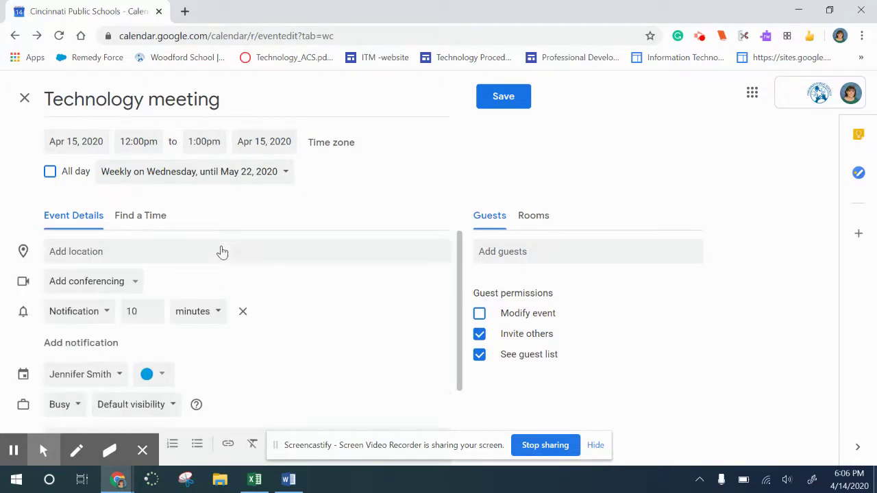
click(115, 284)
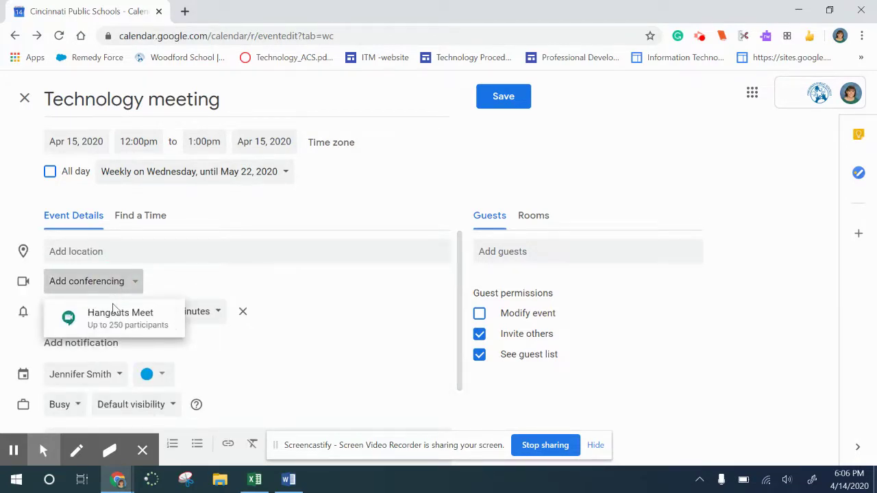
click(112, 316)
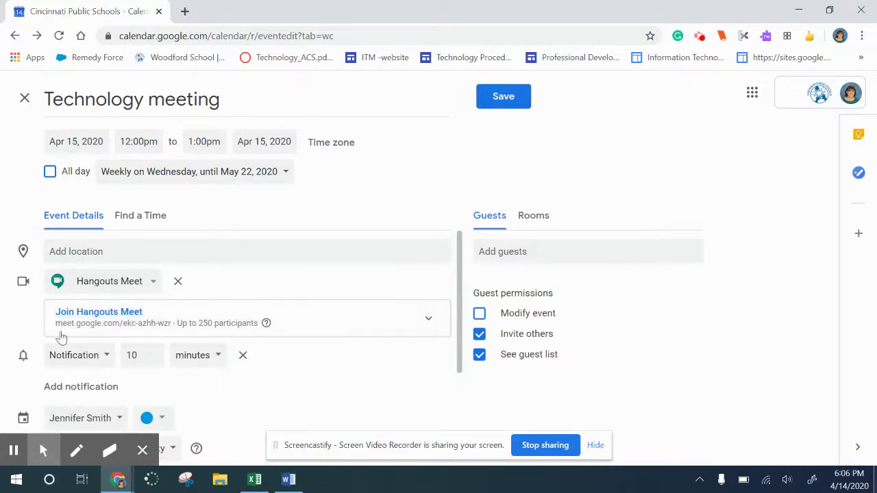
click(428, 321)
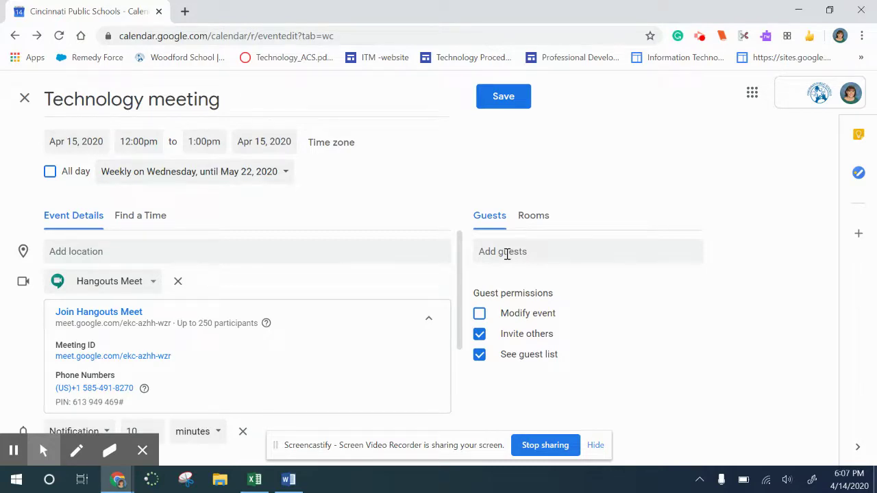
scroll(356, 277, down, 2)
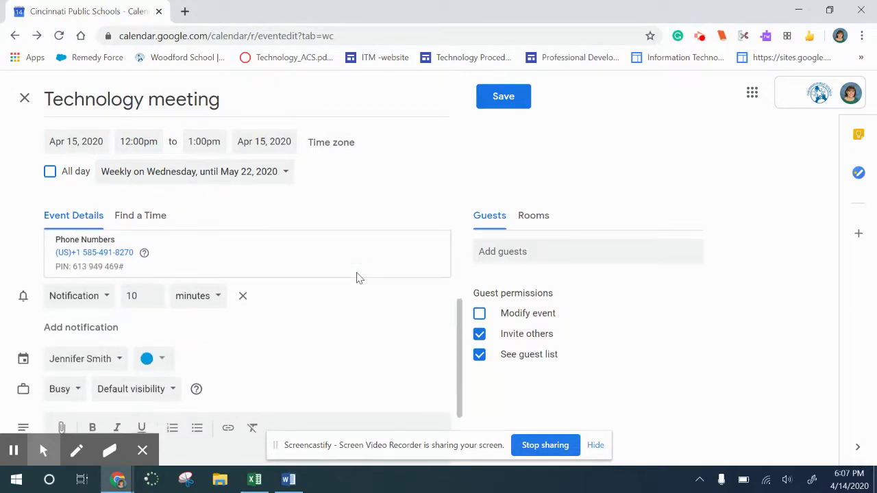
scroll(356, 277, down, 1)
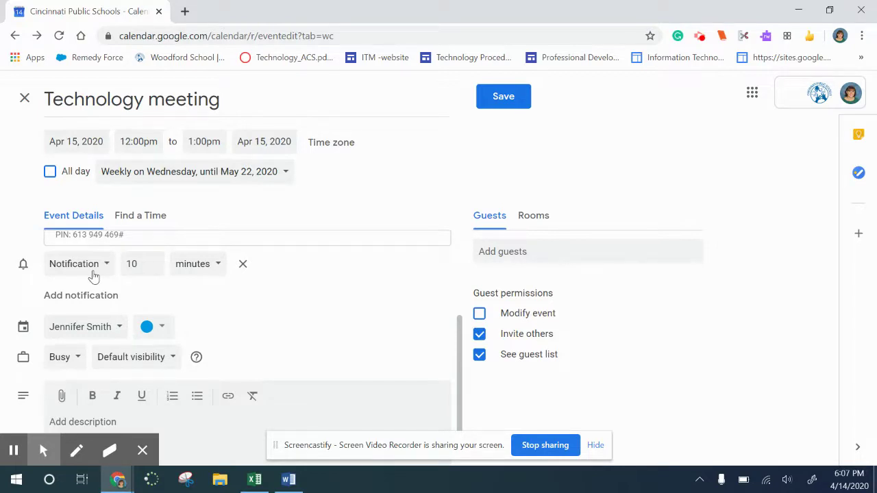
click(198, 271)
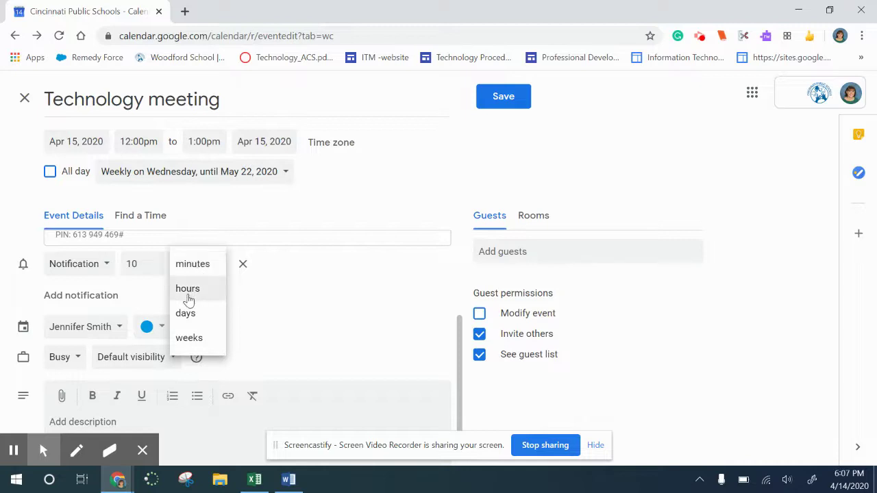
click(134, 297)
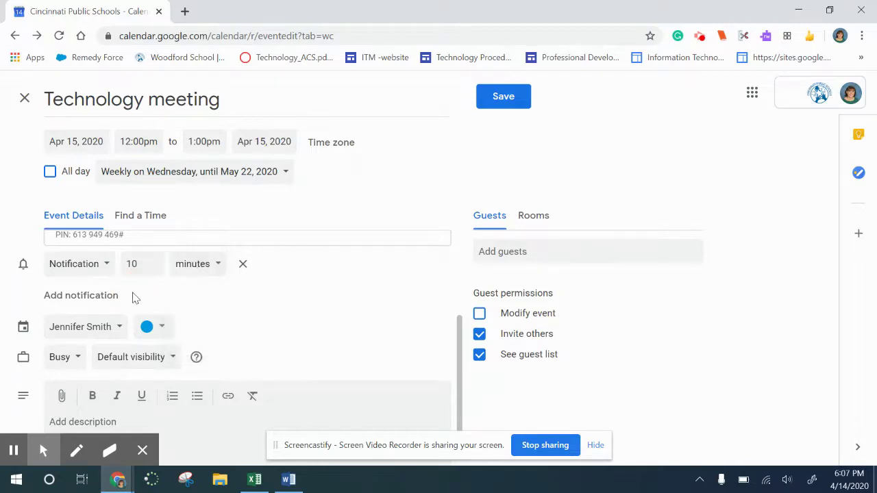
click(109, 330)
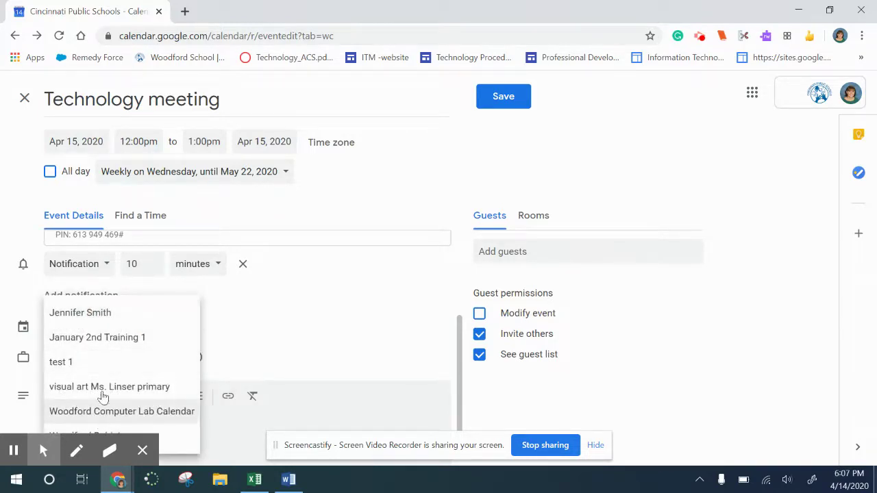
click(275, 305)
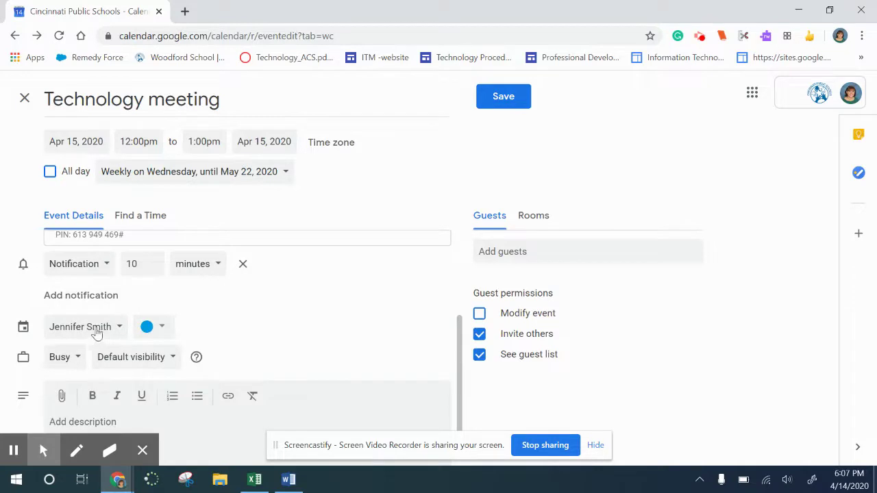
scroll(96, 336, down, 1)
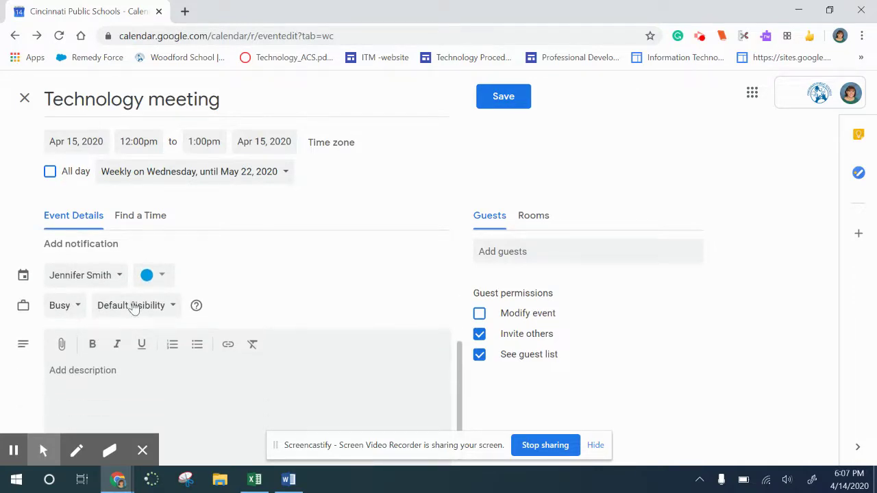
click(85, 382)
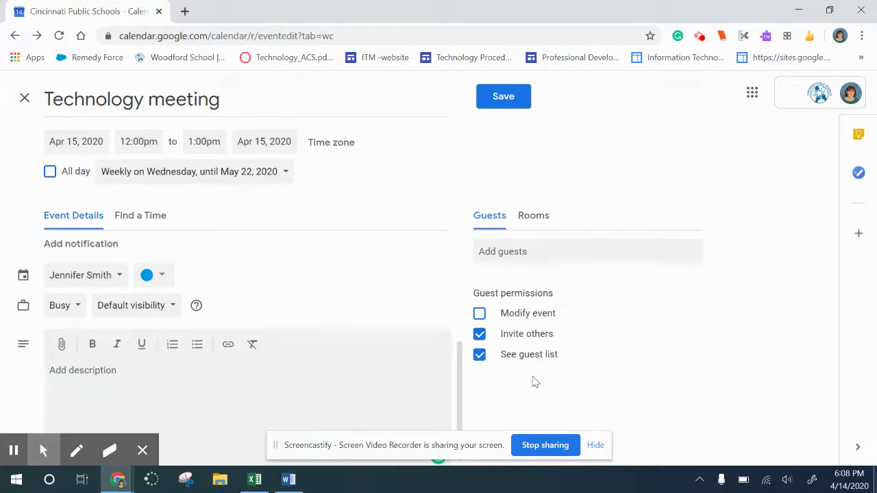
scroll(423, 367, down, 1)
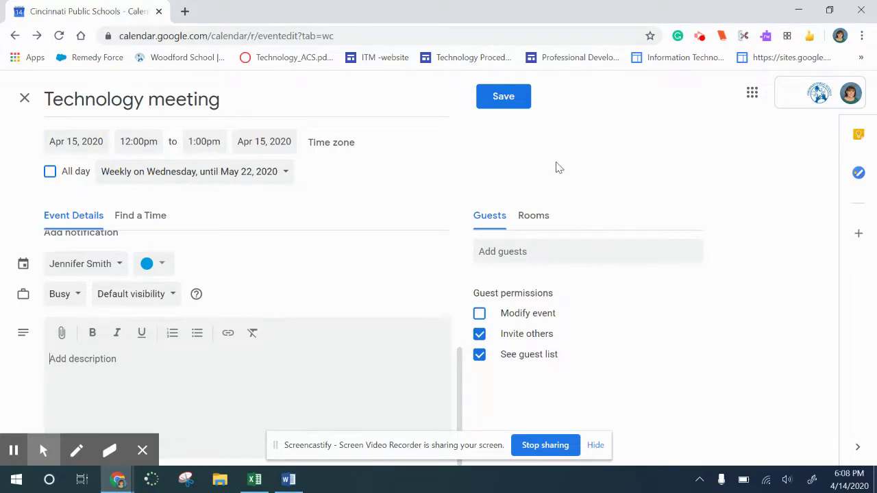
Save the Technology meeting and open its details in week view
click(506, 104)
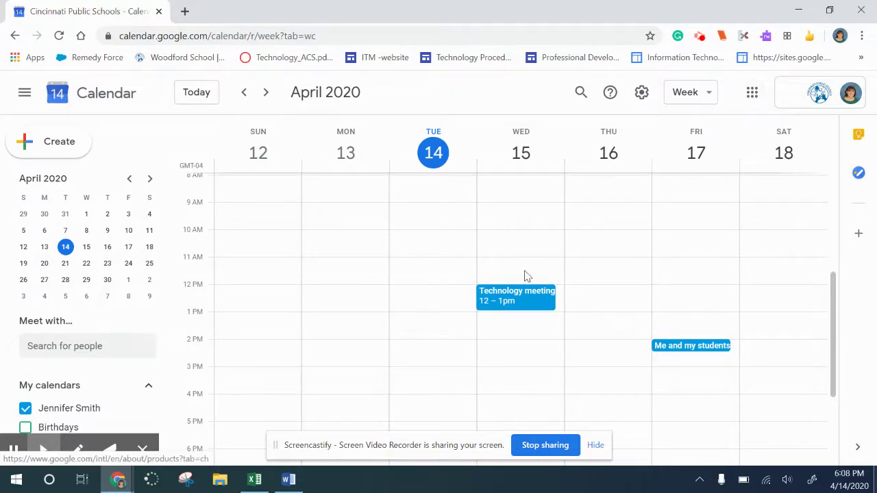
click(511, 304)
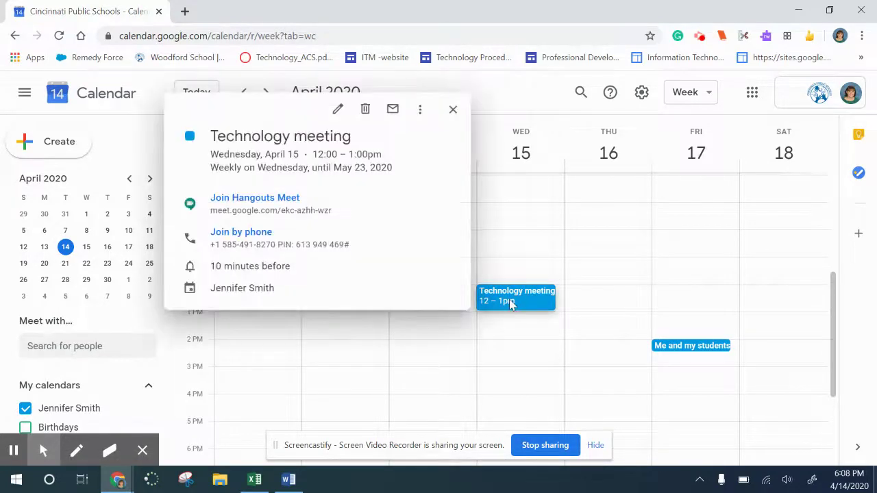